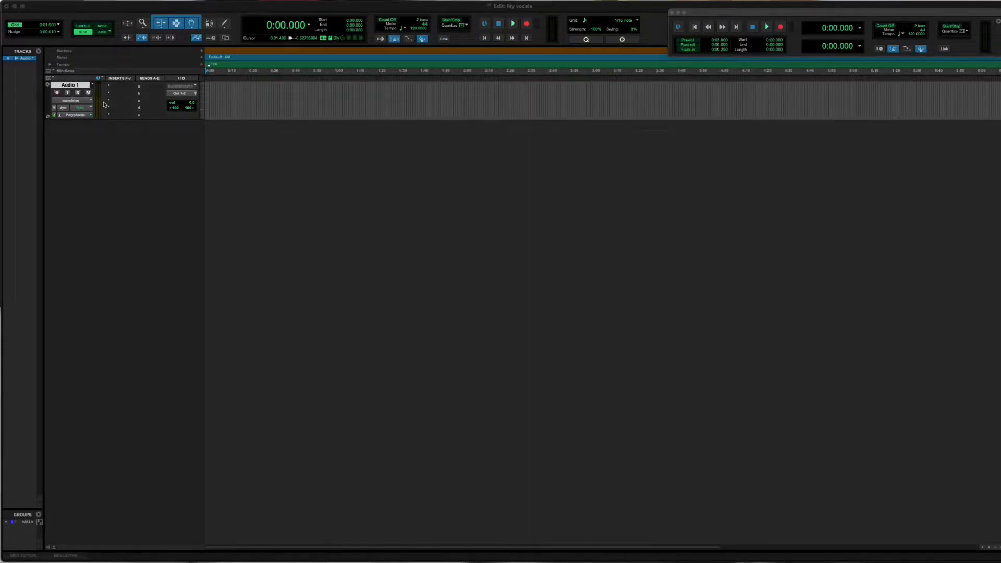
# Try to assign Built in Microphone (Stereo) as Audio 1's input and enable input monitoring on the track.
pyautogui.click(181, 86)
pyautogui.moveTo(183, 86)
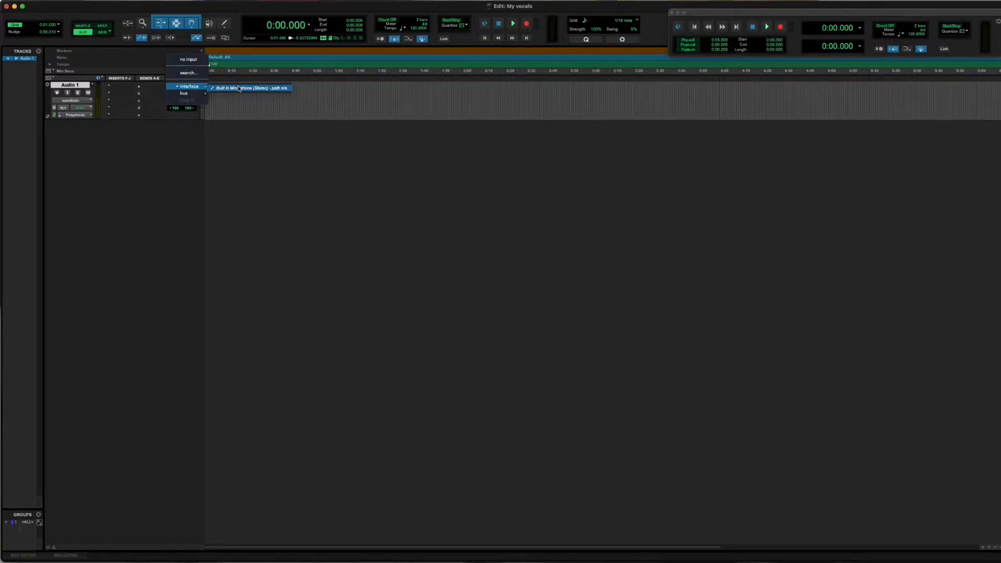
pyautogui.click(239, 88)
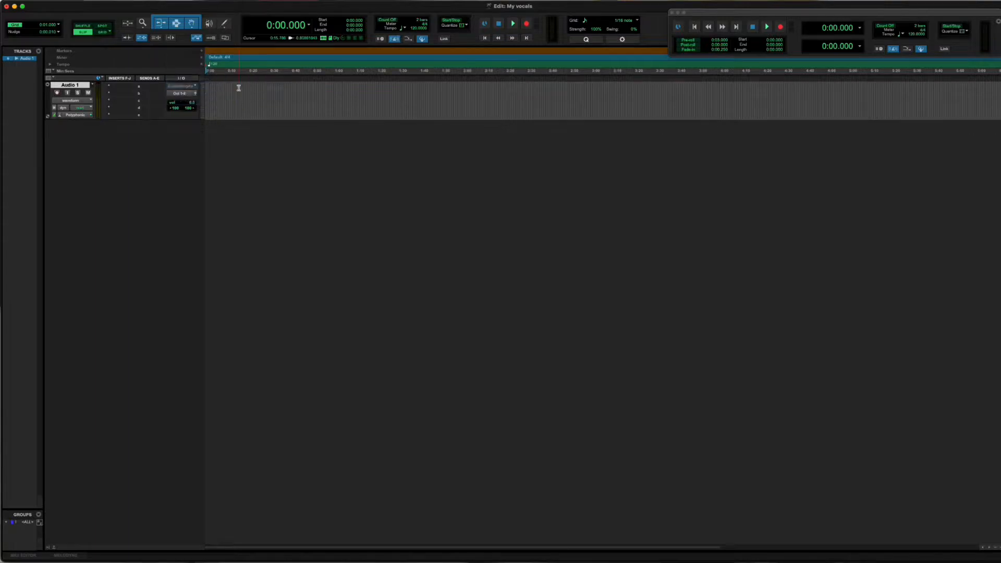
pyautogui.click(67, 92)
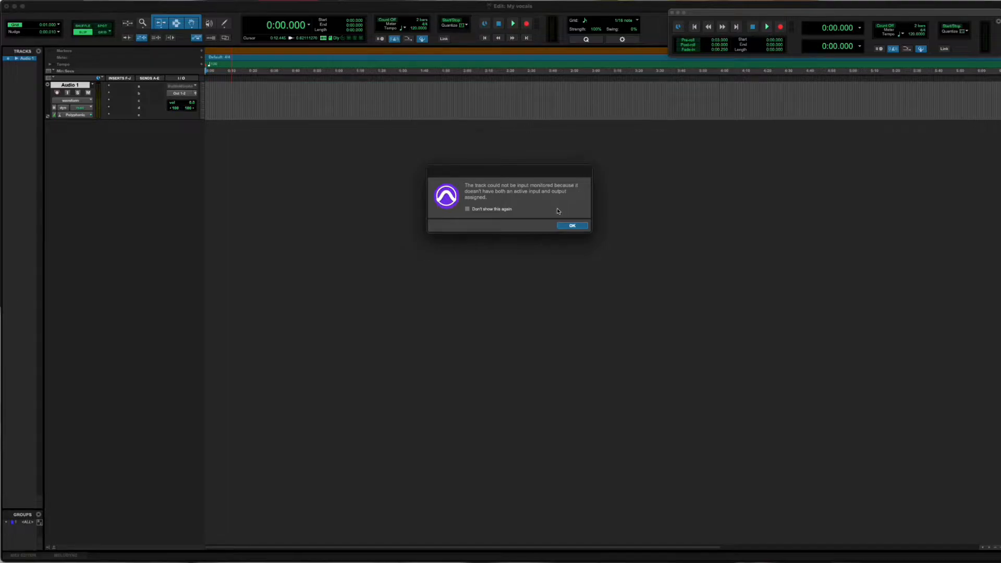
pyautogui.click(569, 226)
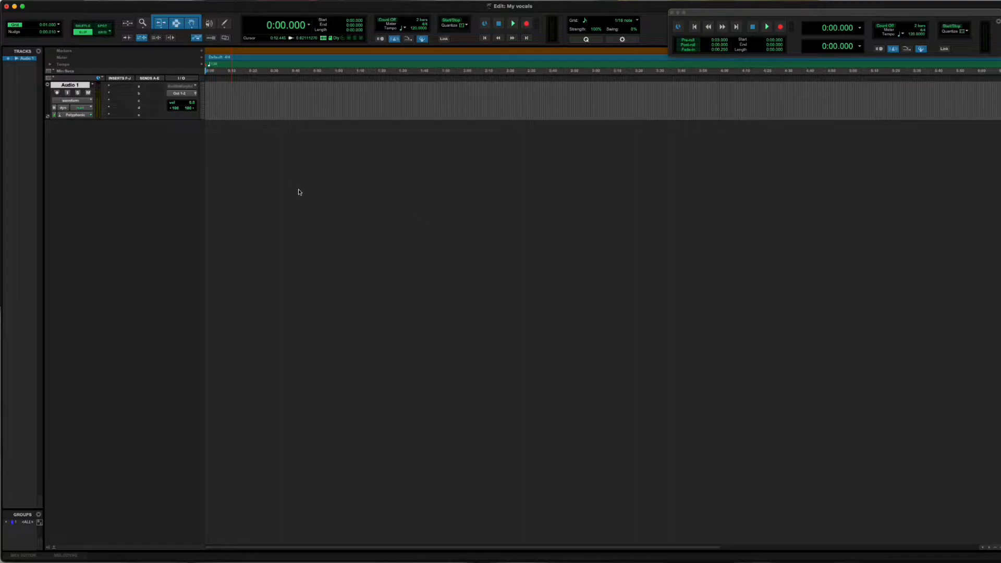
# Close the My vocals session without saving its changes.
pyautogui.click(80, 7)
pyautogui.click(56, 0)
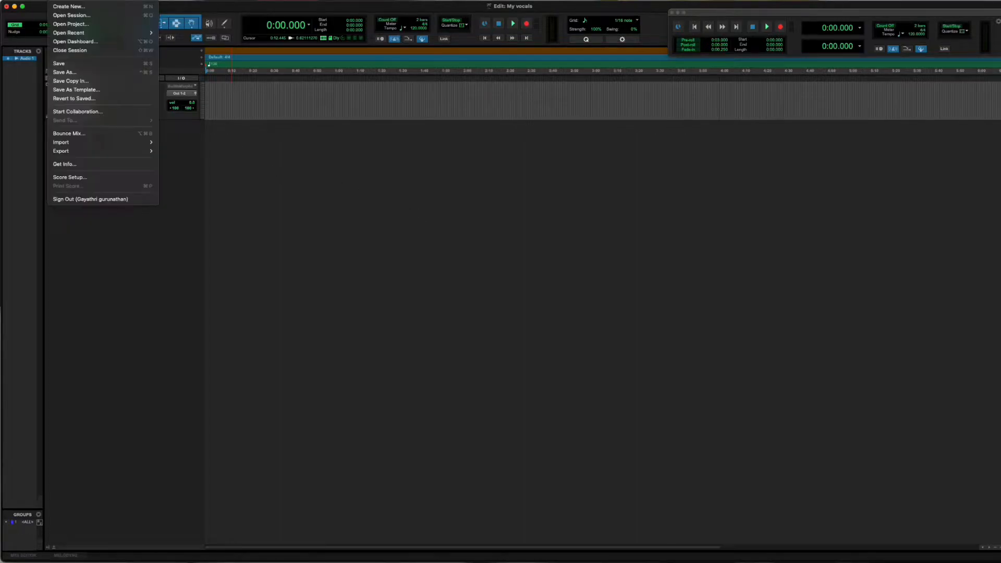
pyautogui.click(75, 51)
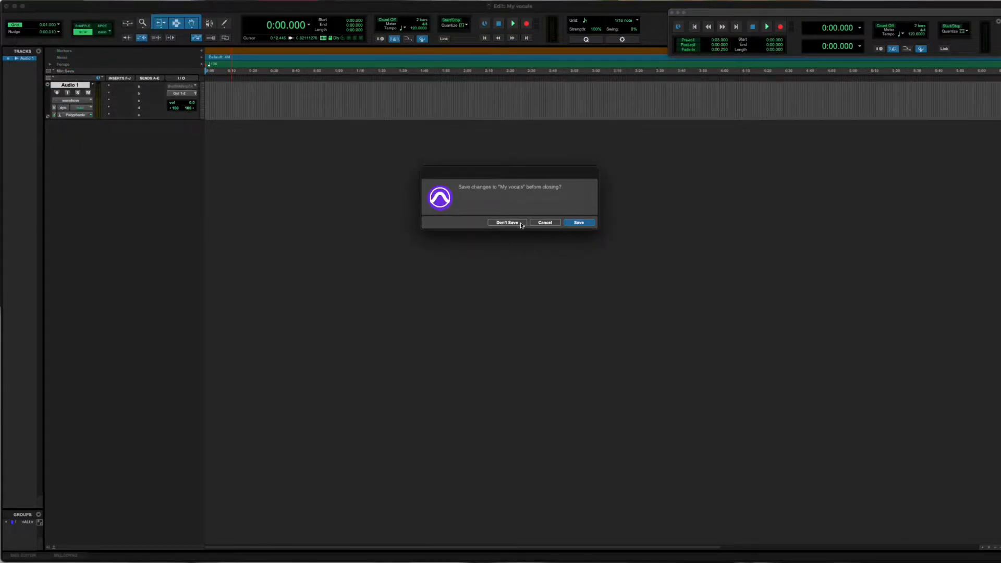
pyautogui.click(519, 223)
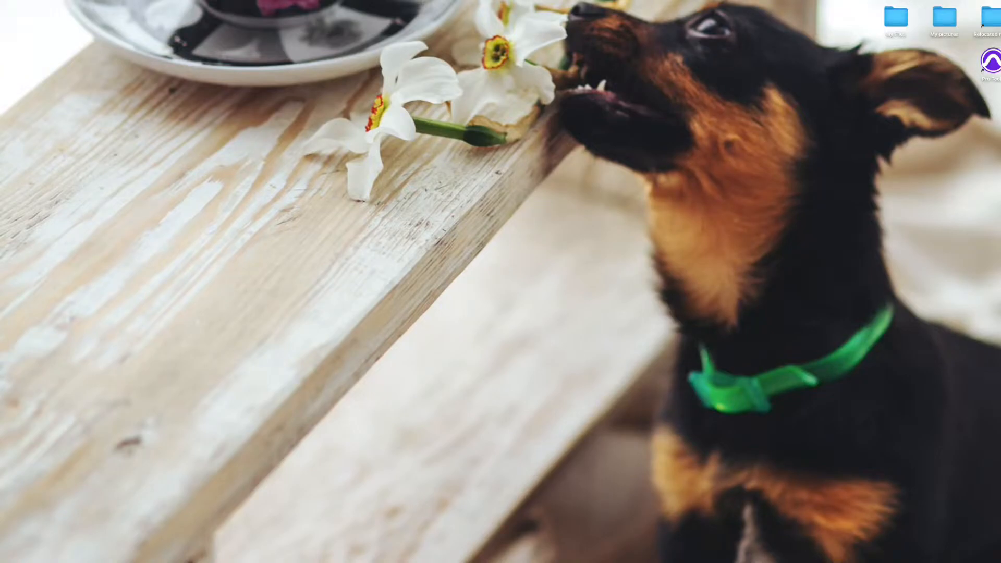
# Search the Mac for the Utilities folder containing the system tools, open it, and enlarge its window.
pyautogui.click(925, 1)
pyautogui.write('utit')
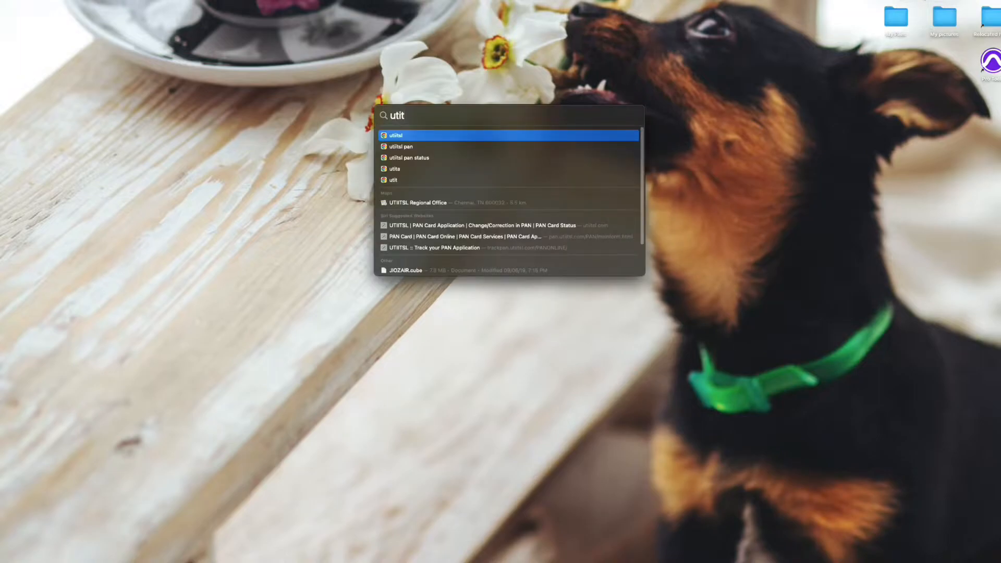
pyautogui.press('BackSpace')
pyautogui.write('li')
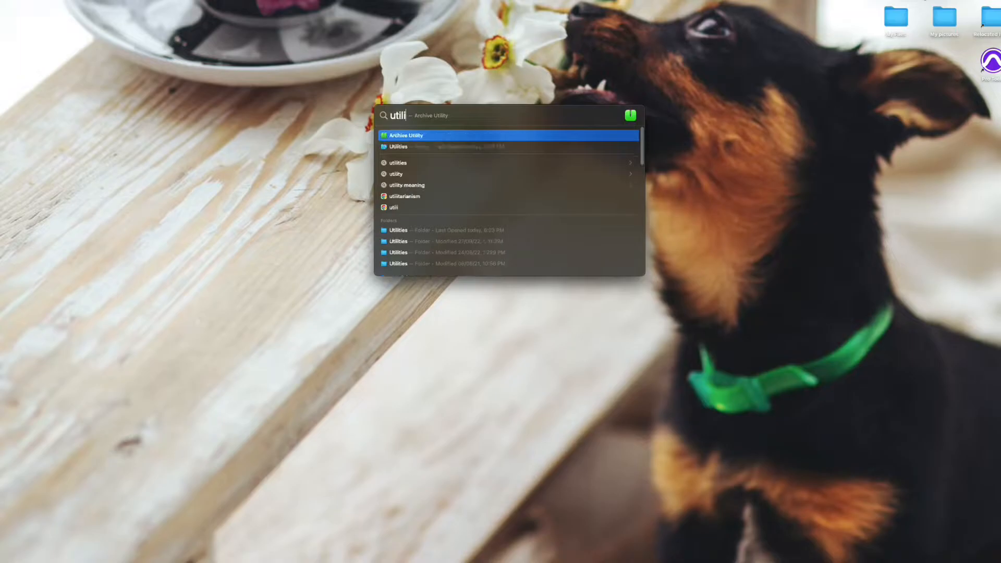
pyautogui.click(405, 148)
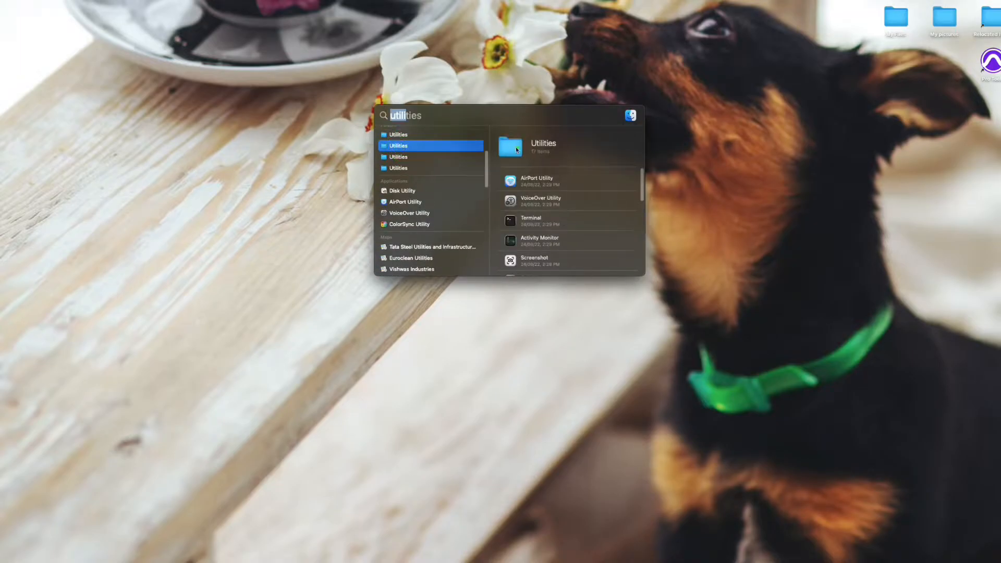
pyautogui.doubleClick(517, 150)
pyautogui.moveTo(474, 112); pyautogui.dragTo(390, 198)
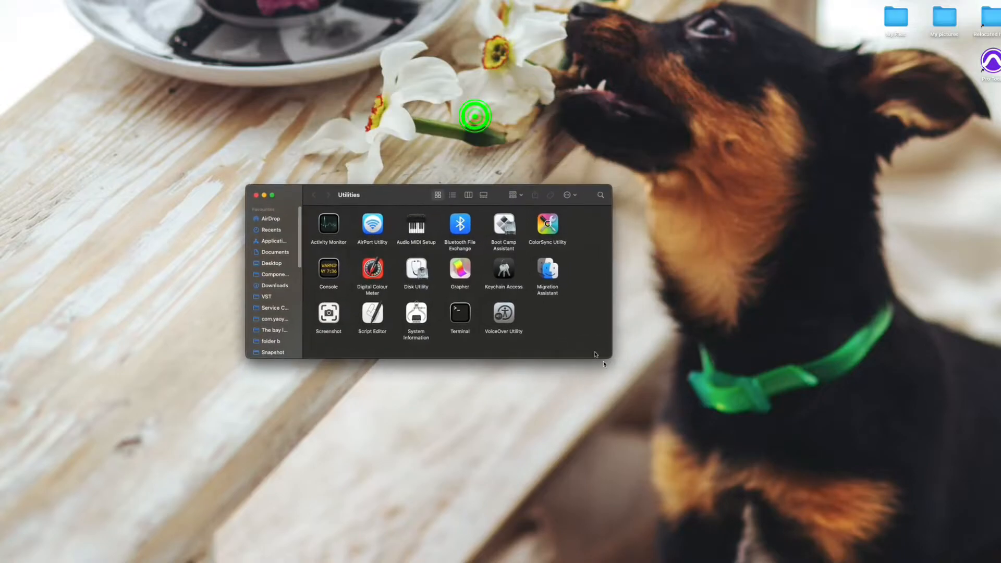
pyautogui.moveTo(607, 358); pyautogui.dragTo(679, 411)
pyautogui.moveTo(426, 197); pyautogui.dragTo(386, 216)
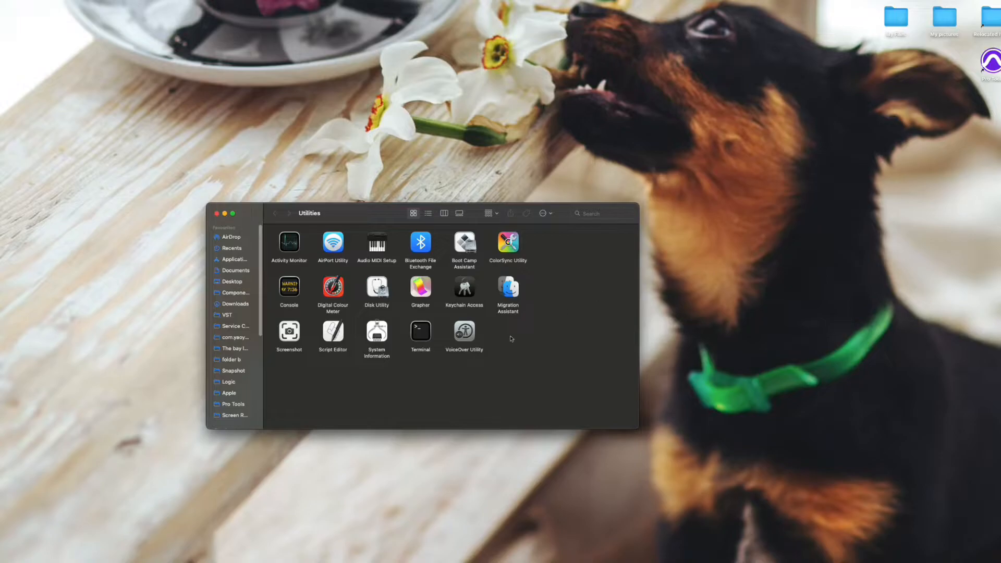
# Launch Audio MIDI Setup and include the Microphone device in Pro Tools Aggregate I/O.
pyautogui.doubleClick(374, 248)
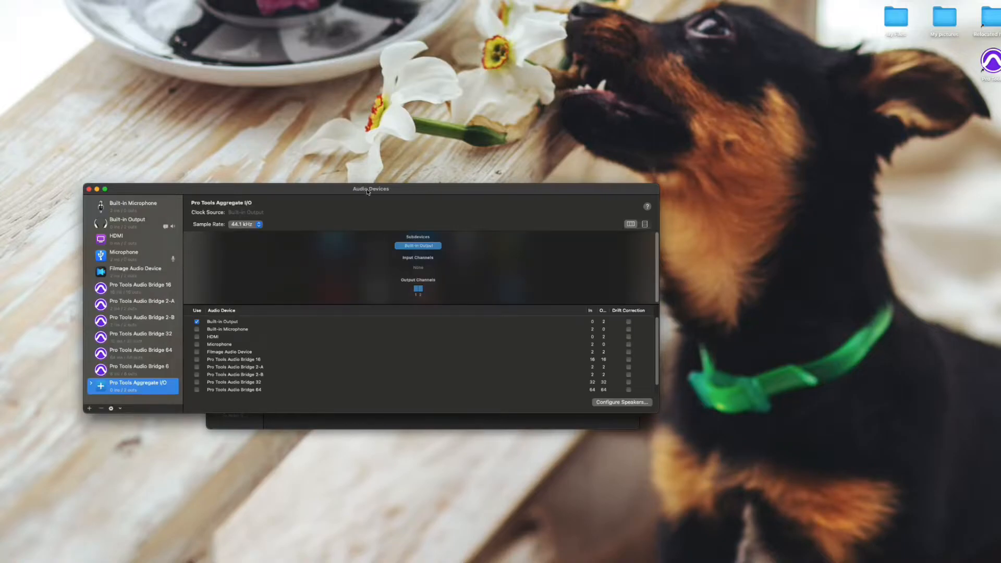
pyautogui.moveTo(364, 190); pyautogui.dragTo(450, 228)
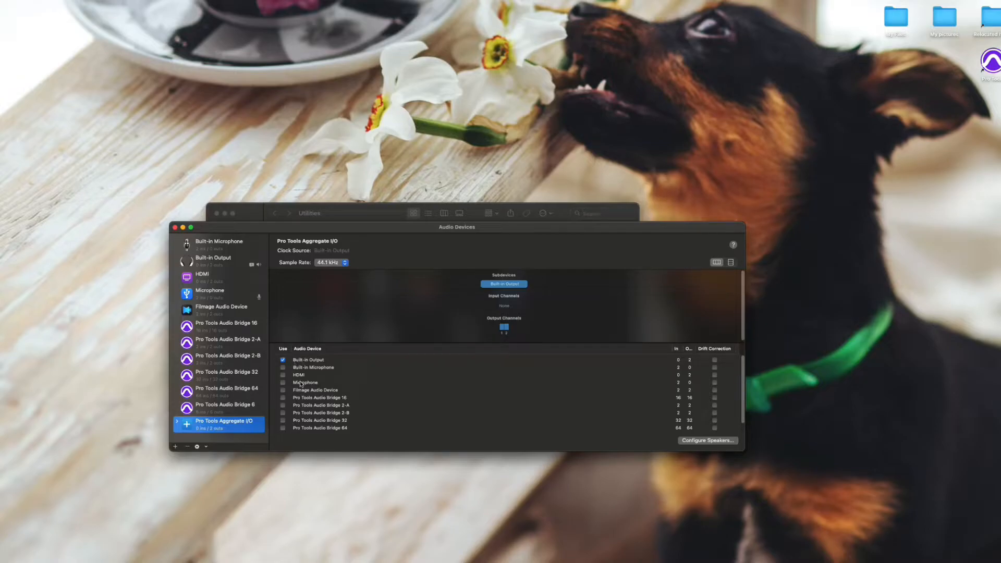
pyautogui.click(283, 383)
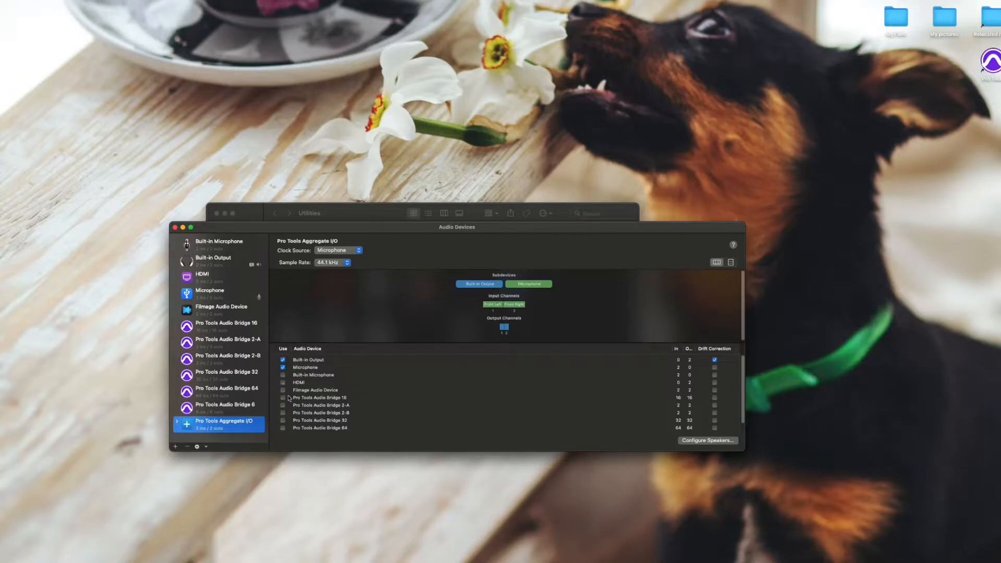
pyautogui.click(315, 369)
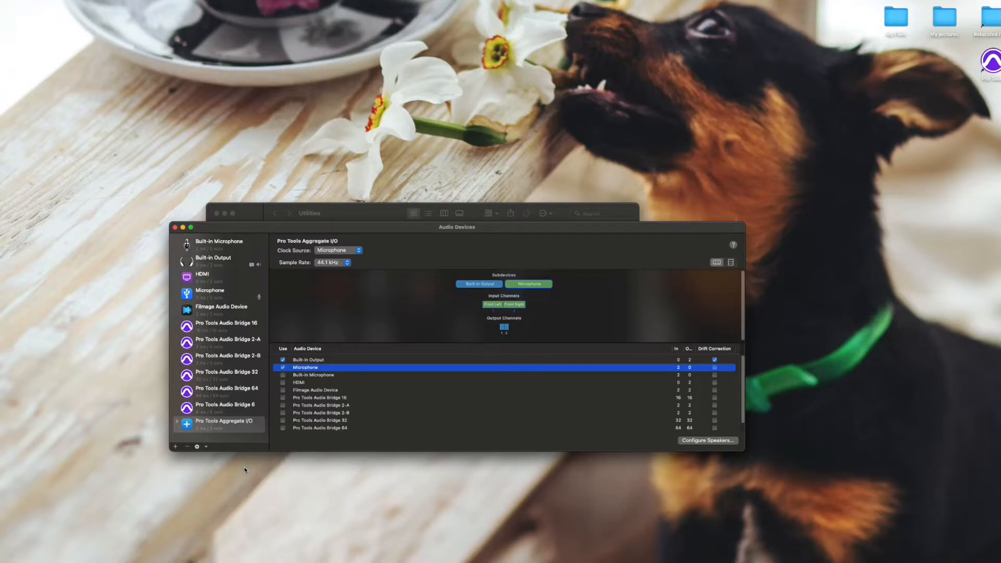
# Create a new aggregate device named Protools Mix and include HDMI in it.
pyautogui.click(175, 447)
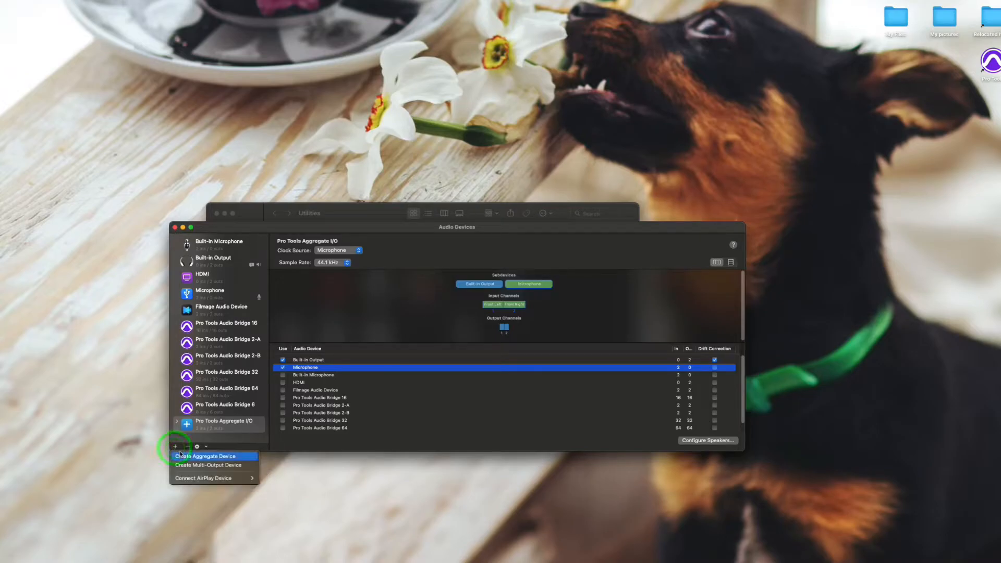
pyautogui.click(185, 457)
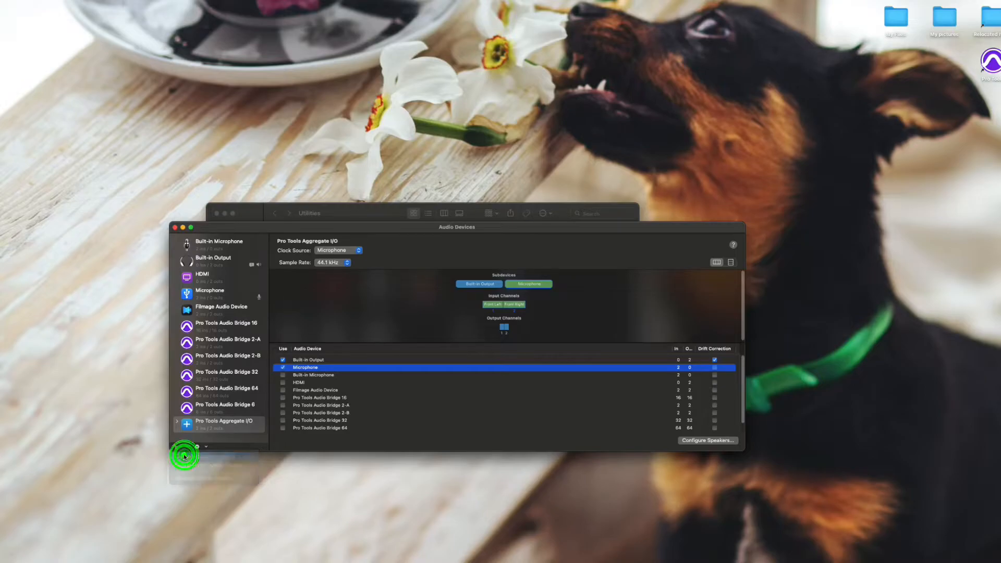
pyautogui.doubleClick(227, 427)
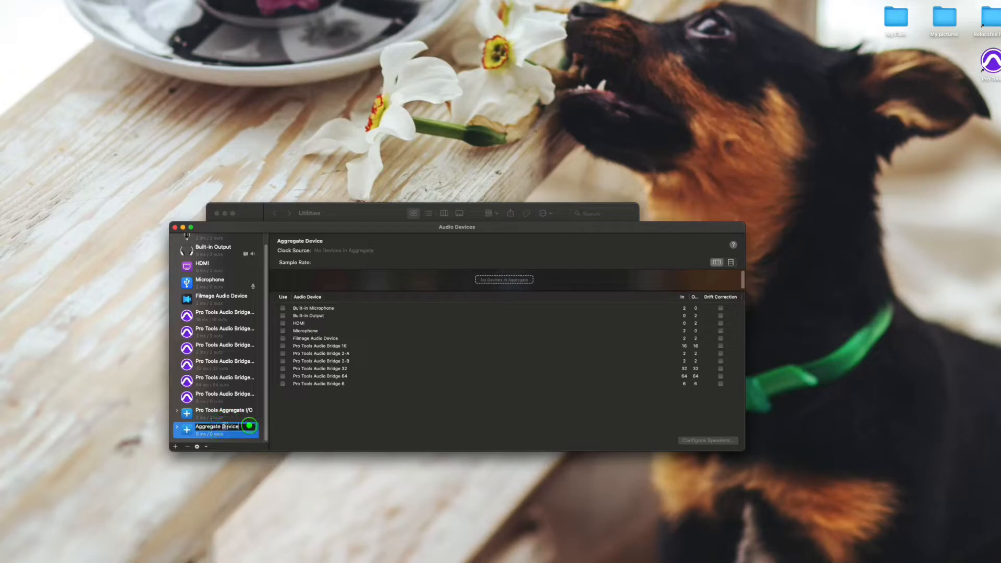
pyautogui.write('Protools Mix')
pyautogui.press('Return')
pyautogui.click(282, 323)
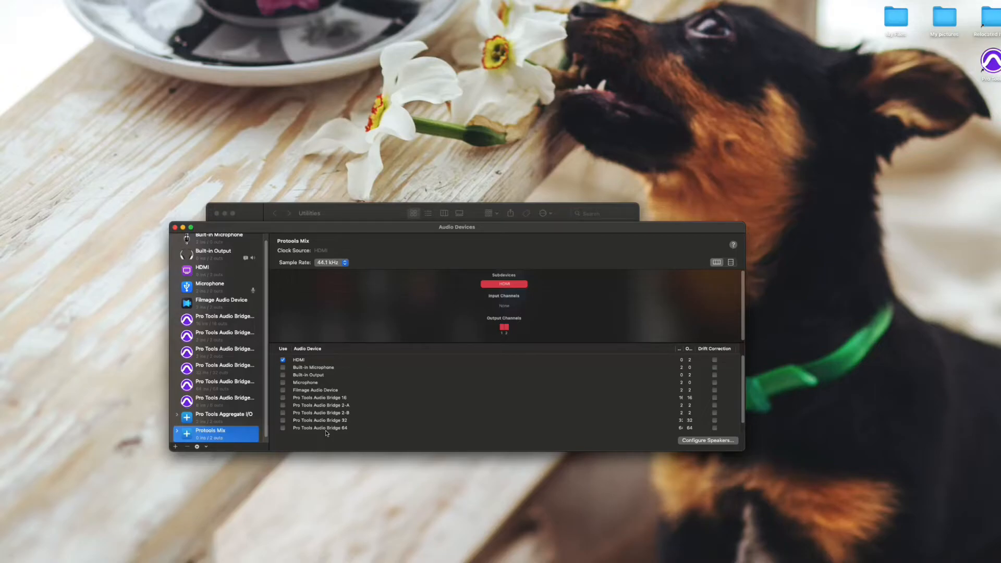
# Close the Audio Devices and Utilities windows, switch to Pro Tools, and reopen the recent session My vocals.
pyautogui.click(175, 227)
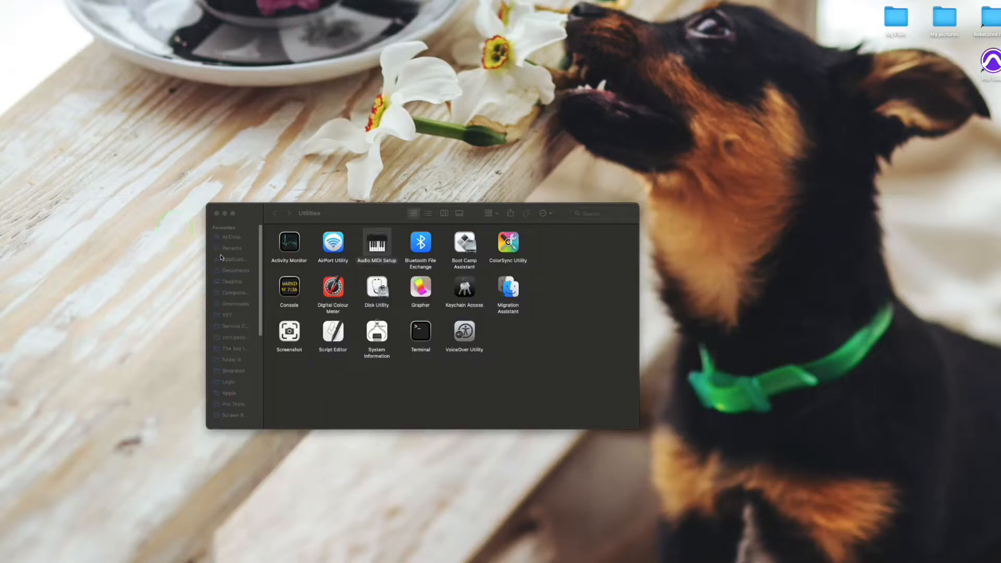
pyautogui.click(216, 215)
pyautogui.click(990, 62)
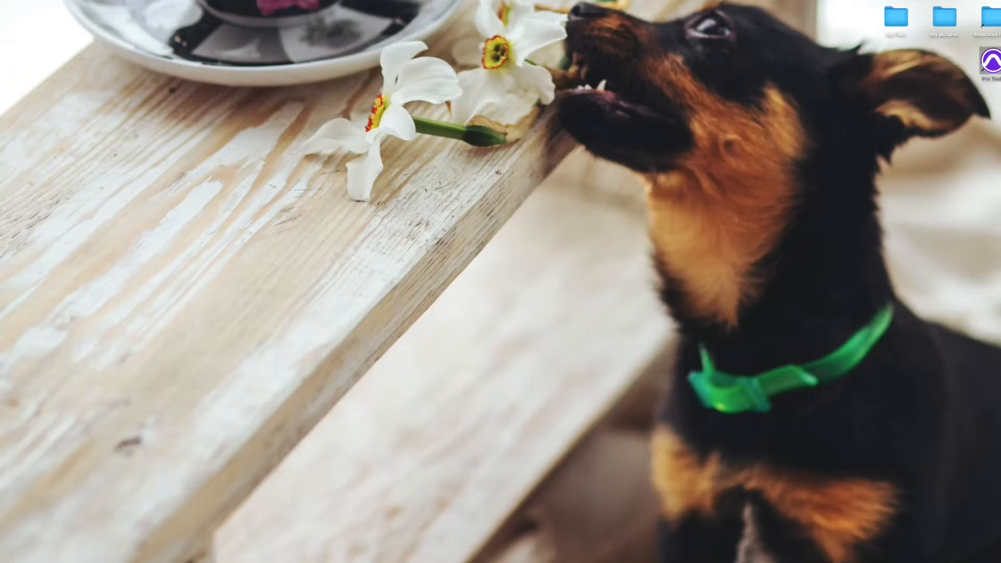
pyautogui.click(57, 1)
pyautogui.moveTo(104, 32)
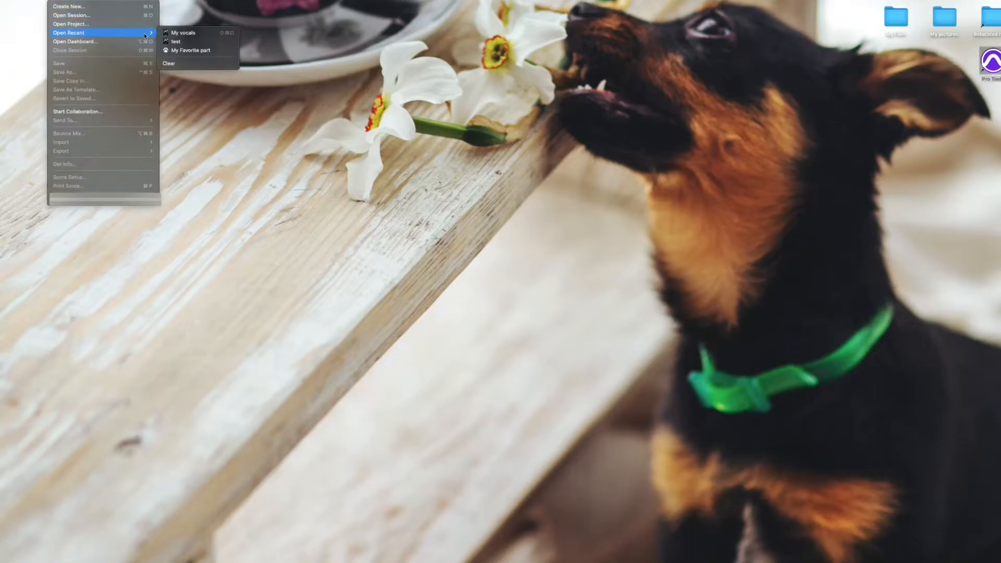
pyautogui.click(200, 33)
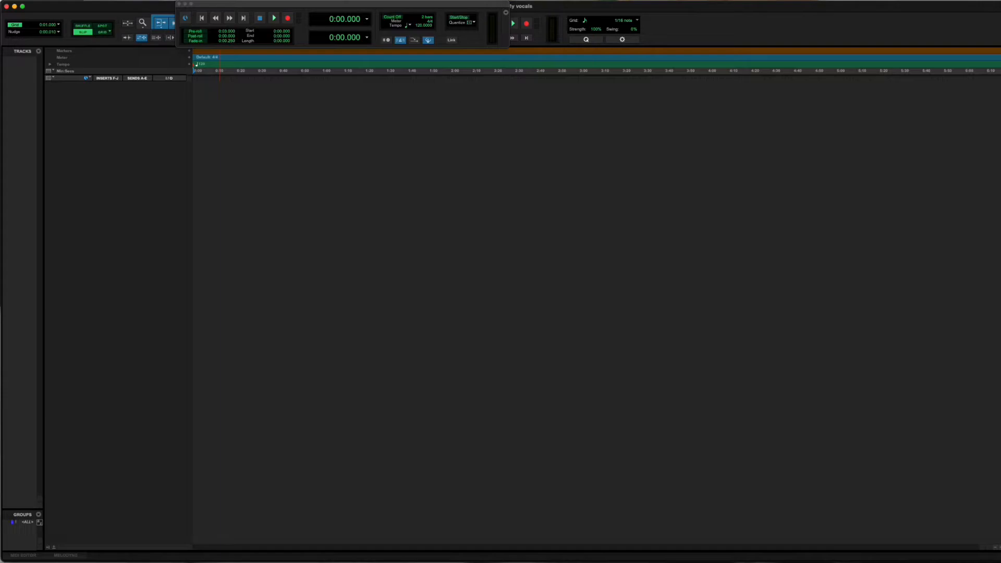
# Add one new stereo audio track to the My vocals session.
pyautogui.click(111, 1)
pyautogui.click(123, 7)
pyautogui.click(417, 194)
pyautogui.click(417, 213)
pyautogui.click(655, 212)
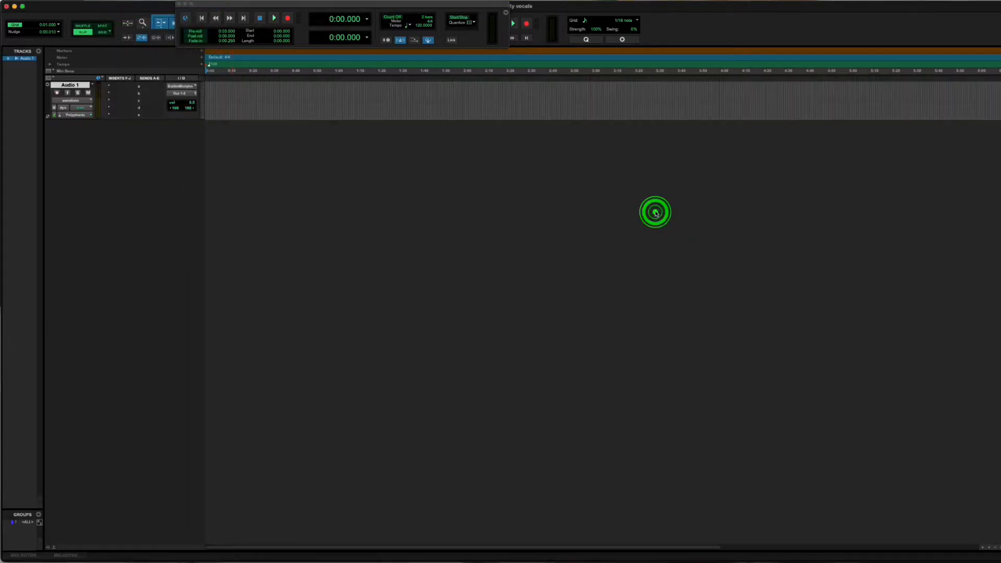
# Check the interface inputs available to Audio 1 and test the microphone signal by switching input monitoring on and off.
pyautogui.click(176, 86)
pyautogui.moveTo(197, 87)
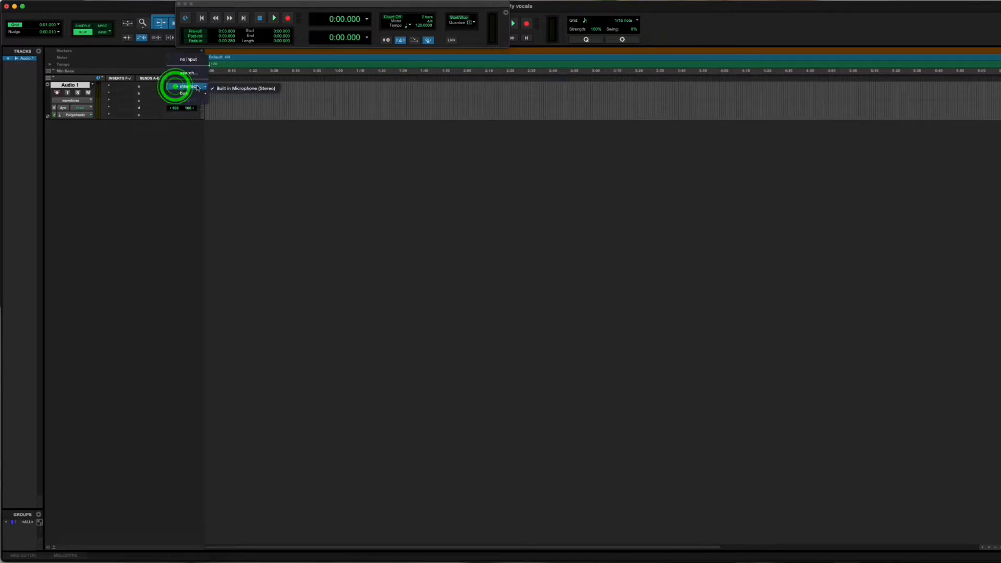
pyautogui.click(240, 117)
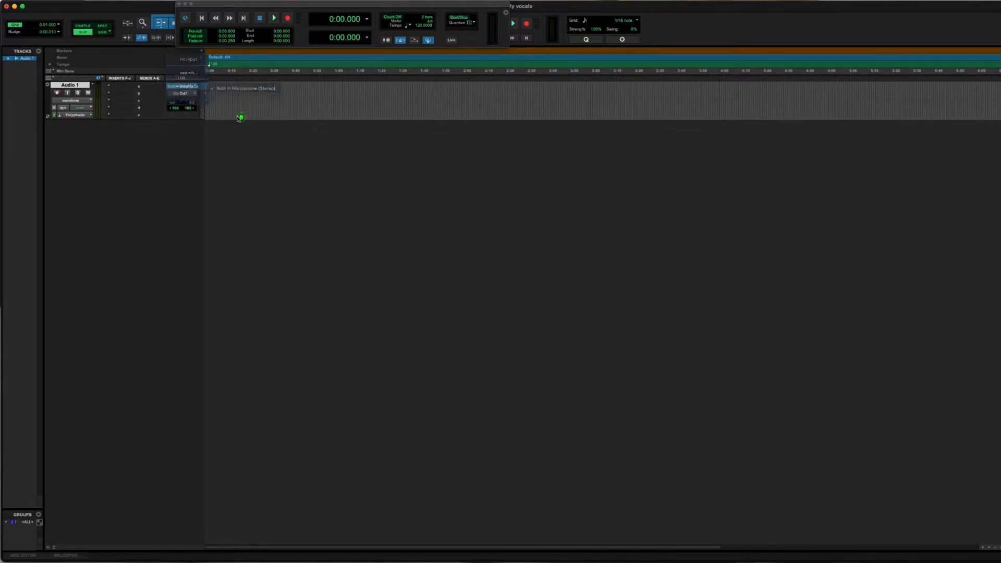
pyautogui.click(68, 93)
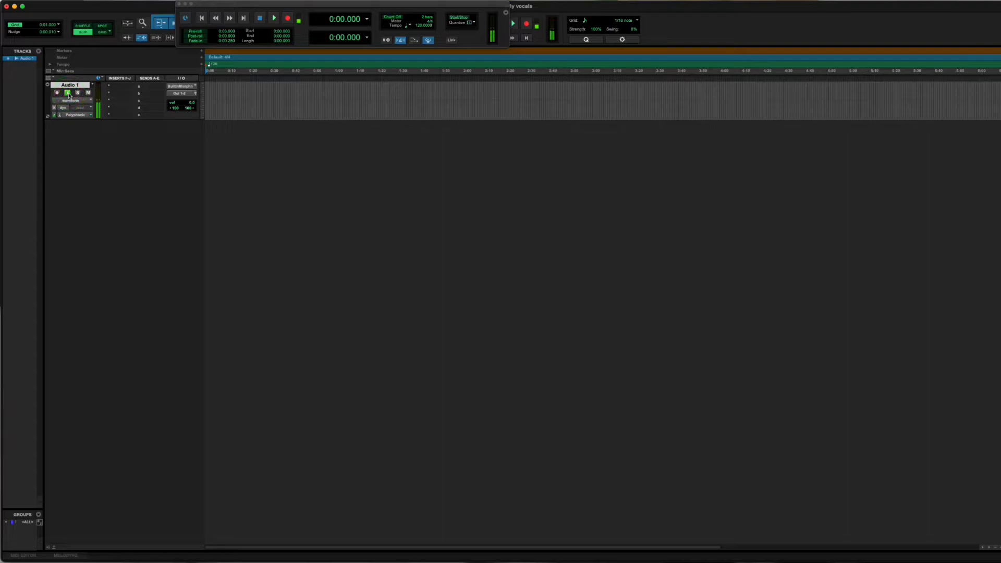
pyautogui.click(68, 93)
# Open the I/O Setup and rename the Built in Microphone input path.
pyautogui.click(228, 1)
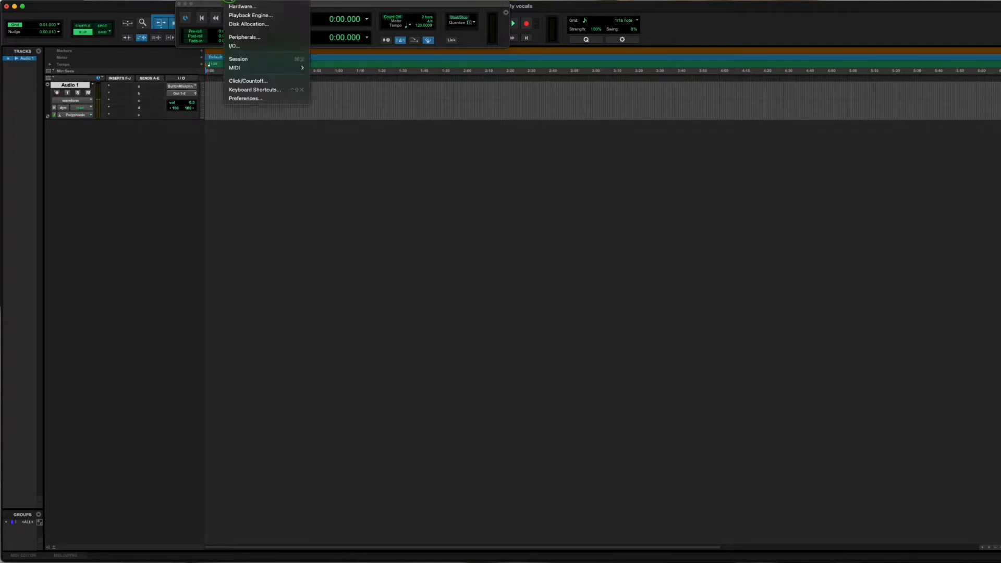
pyautogui.click(234, 45)
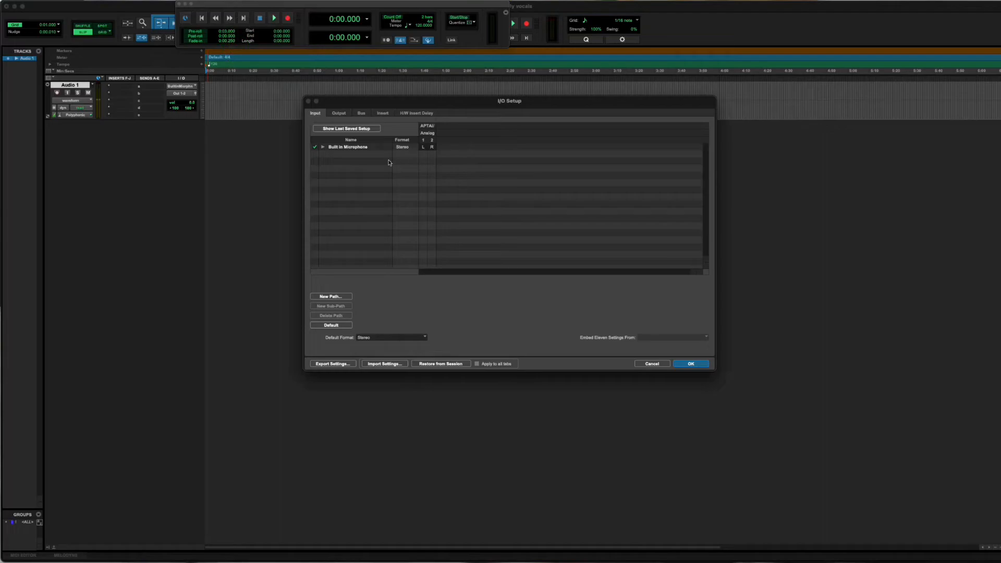
pyautogui.click(352, 148)
pyautogui.doubleClick(353, 149)
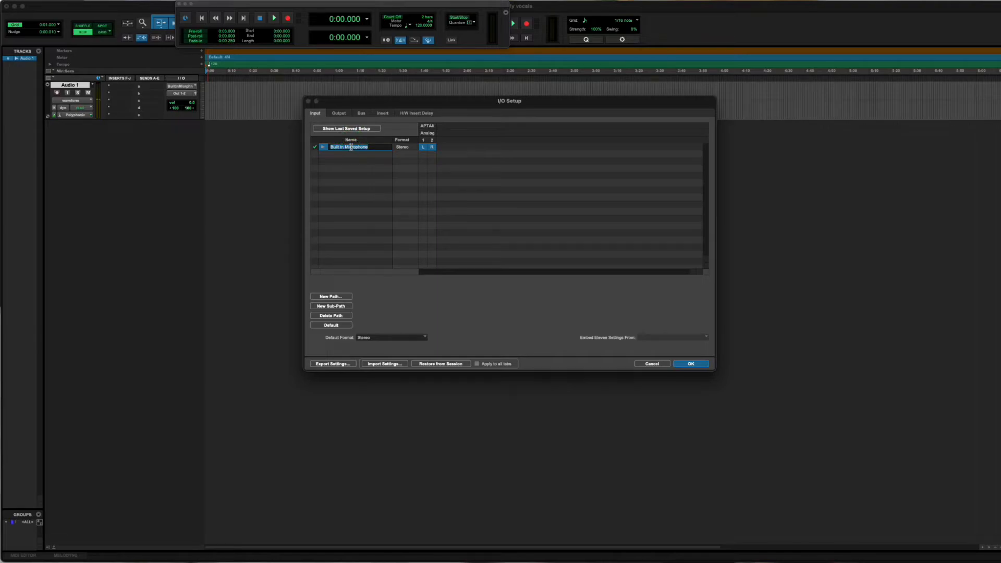
pyautogui.write('Moana US')
pyautogui.press('Return')
# Rename the stereo output path Out 1-2 as Headphones in the I/O Setup.
pyautogui.click(339, 114)
pyautogui.click(344, 146)
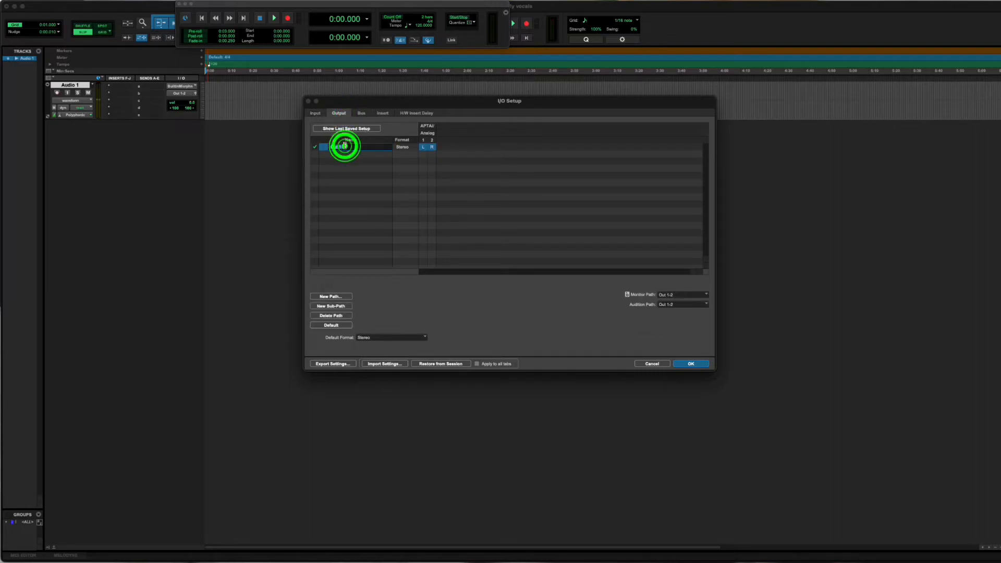
pyautogui.write('Head')
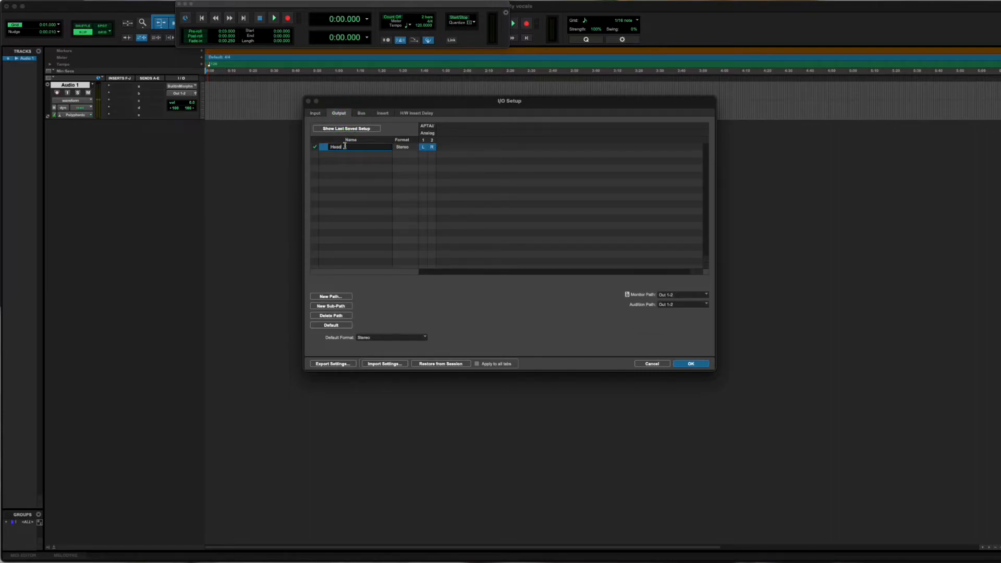
pyautogui.press('Return')
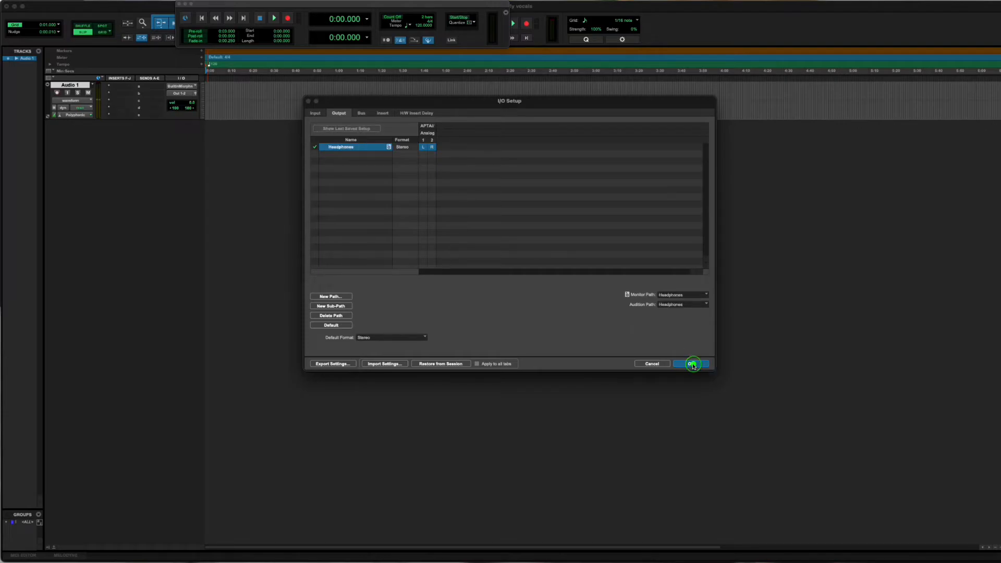
# Apply the I/O Setup changes and check the renamed microphone input and Headphones output in Audio 1's path choices.
pyautogui.click(691, 364)
pyautogui.click(180, 85)
pyautogui.click(237, 139)
pyautogui.click(188, 85)
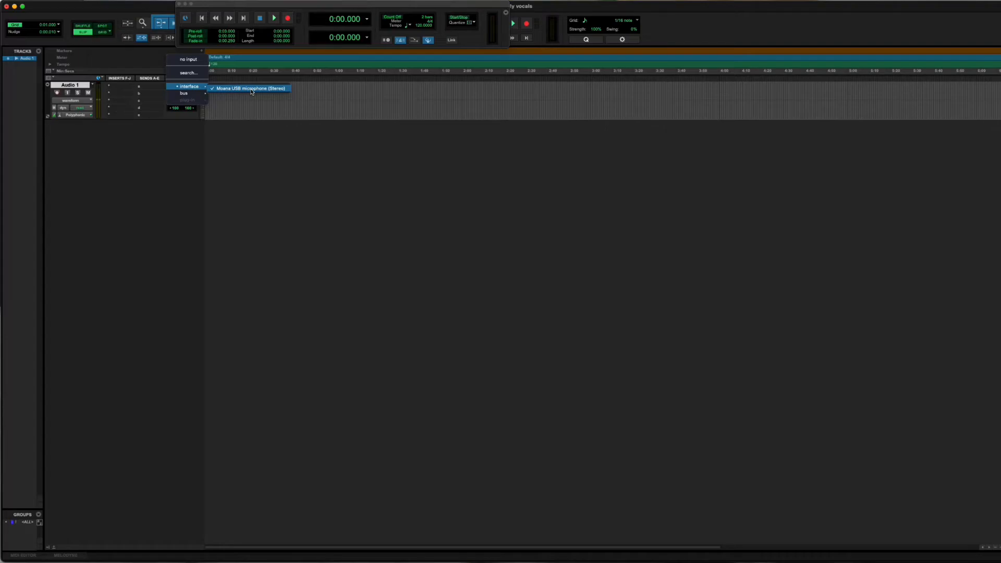
pyautogui.click(219, 89)
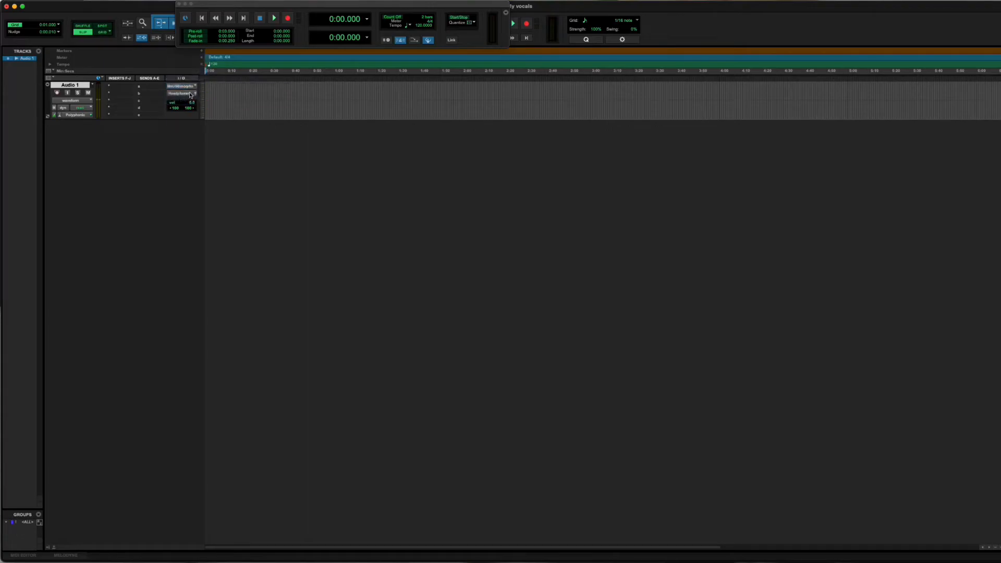
pyautogui.click(191, 94)
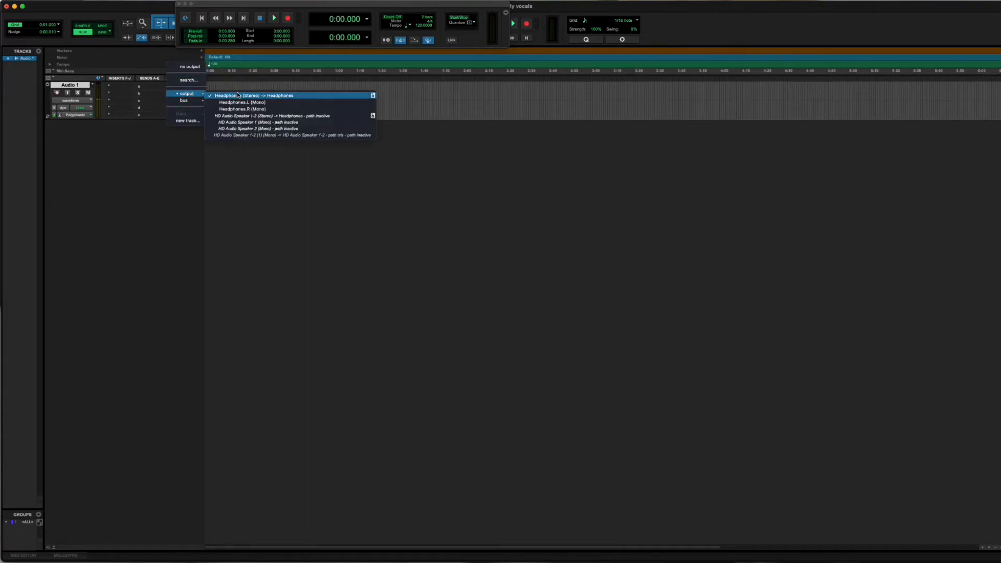
pyautogui.click(284, 190)
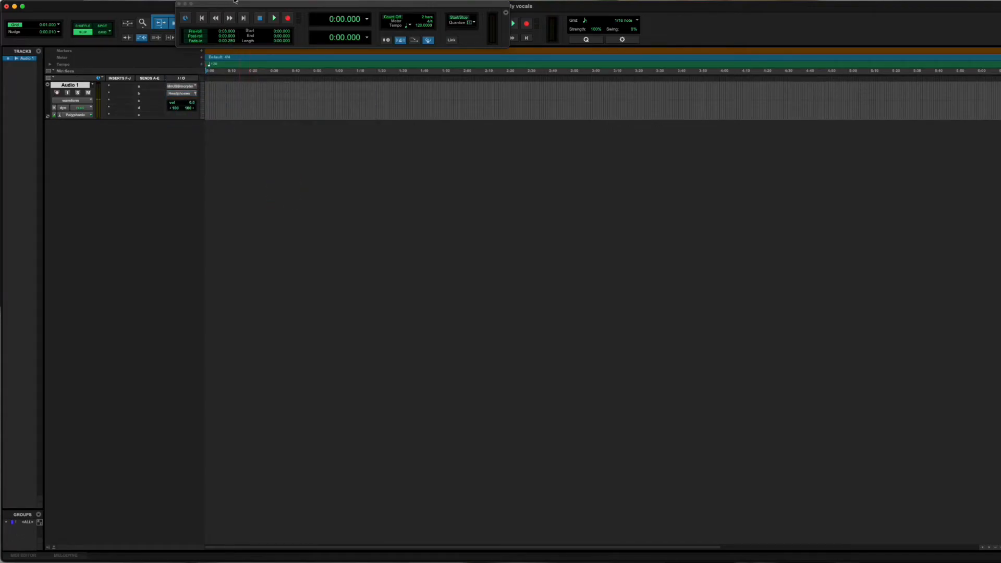
# Switch the playback engine to Protools Mix, agreeing to save, close and reopen the session.
pyautogui.click(238, 5)
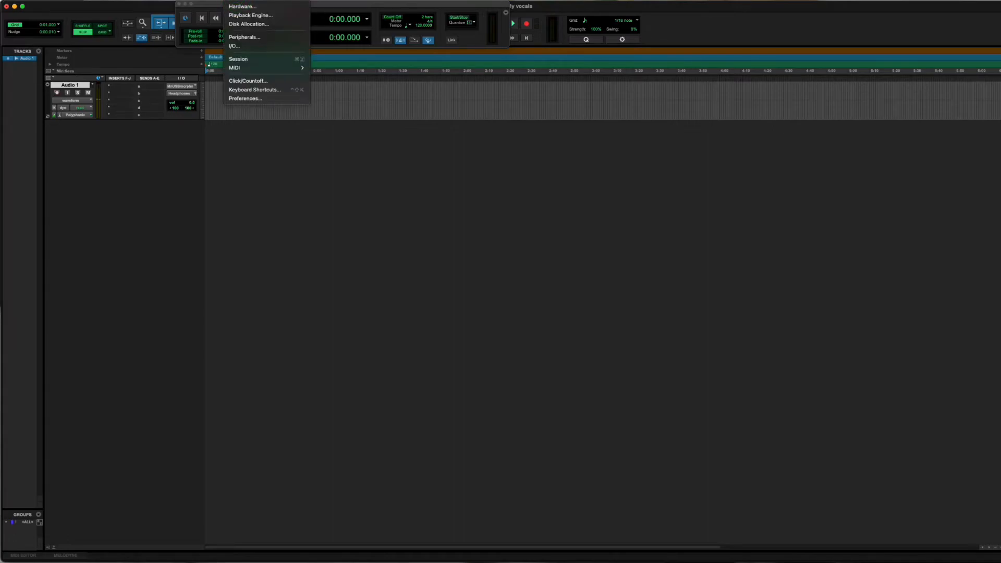
pyautogui.click(240, 16)
pyautogui.click(512, 154)
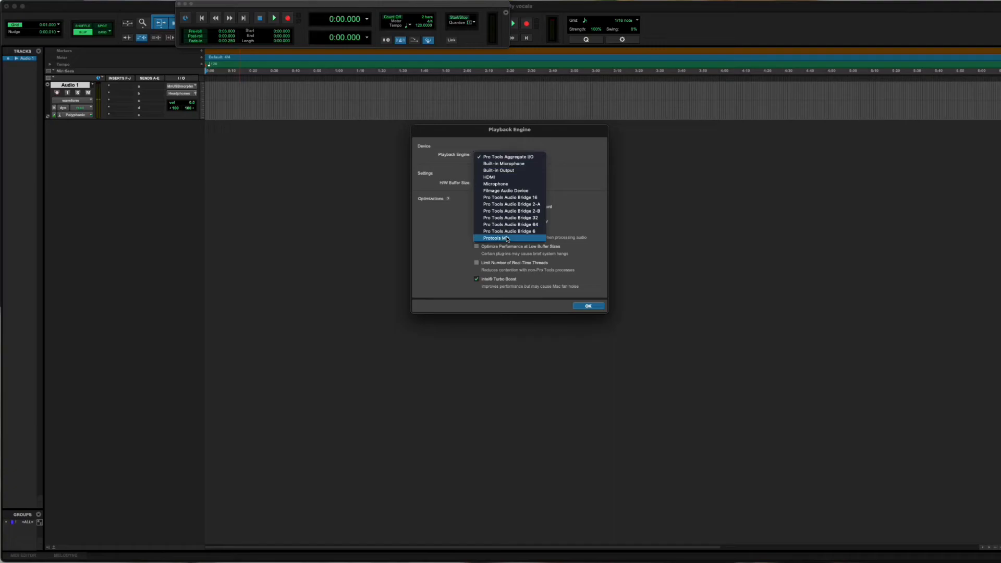
pyautogui.click(508, 239)
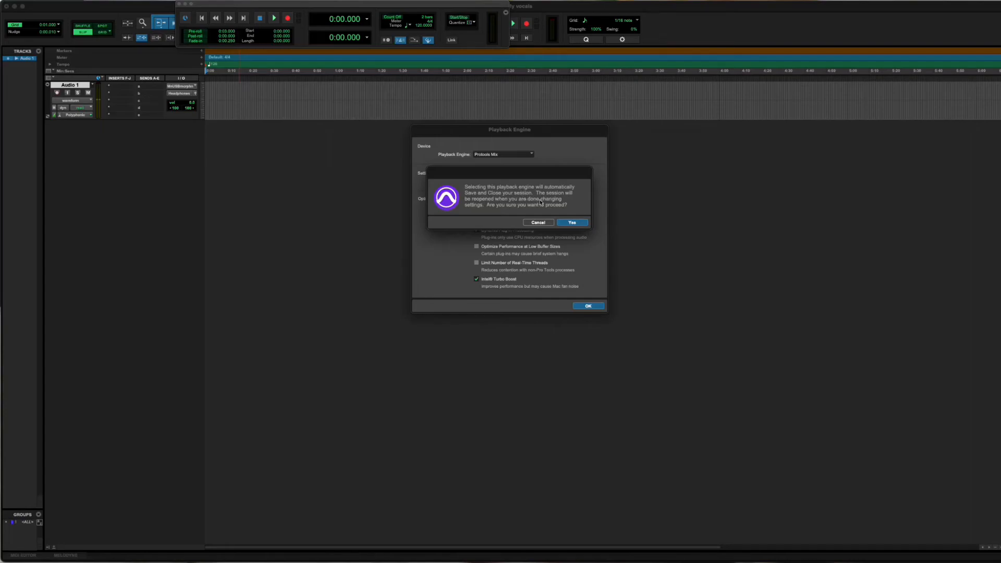
pyautogui.click(569, 222)
pyautogui.click(586, 308)
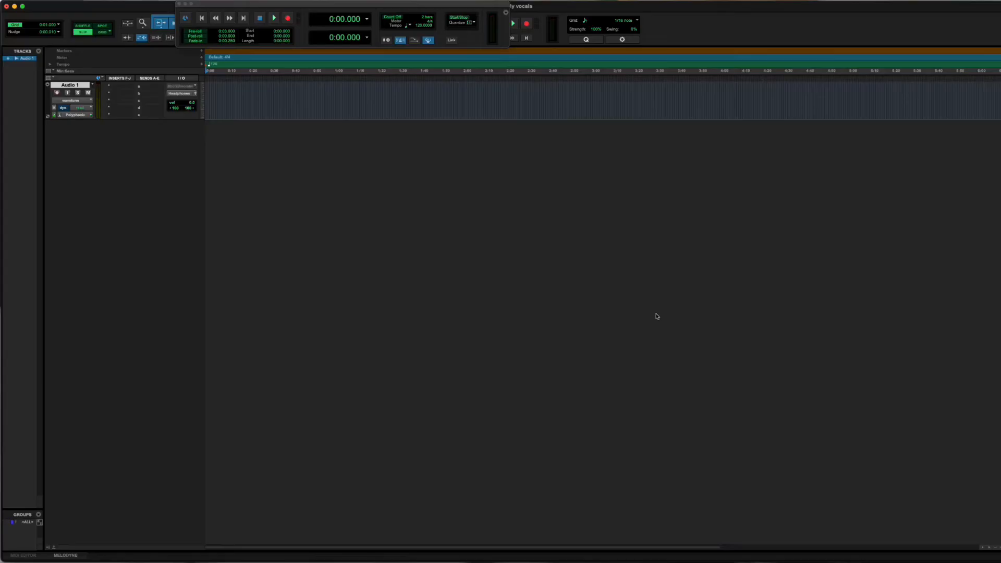
# Examine the input paths offered to Audio 1 under the Protools Mix engine.
pyautogui.click(183, 86)
pyautogui.click(255, 96)
pyautogui.click(189, 89)
pyautogui.click(237, 108)
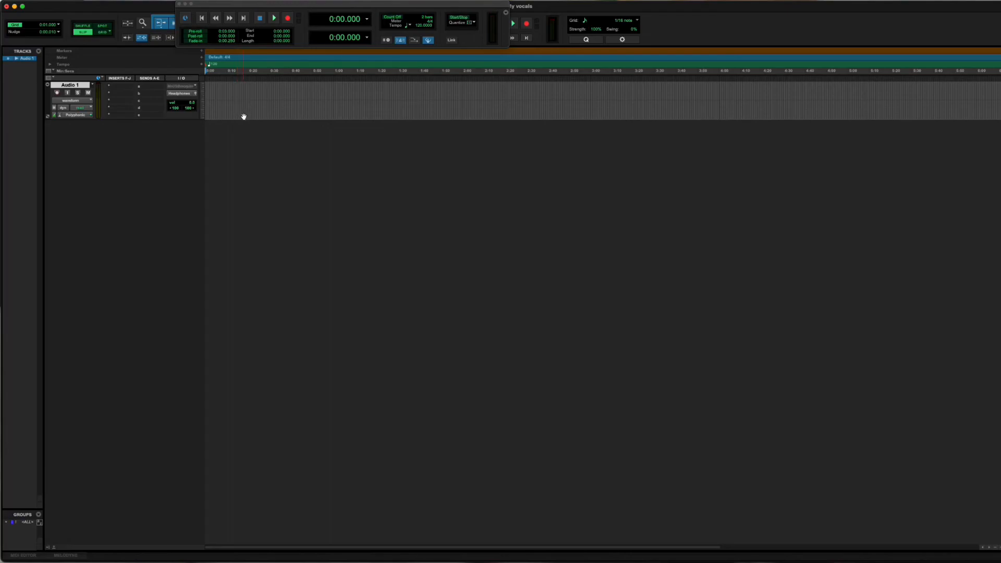
# Rename the stereo output path Out 1-2 as HDMI in the I/O Setup and apply it.
pyautogui.click(233, 1)
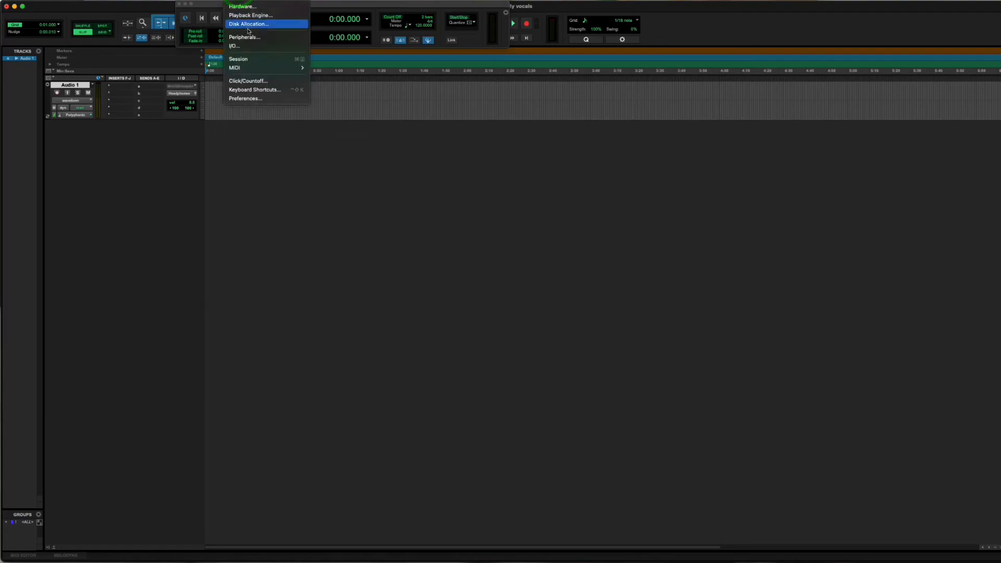
pyautogui.click(247, 45)
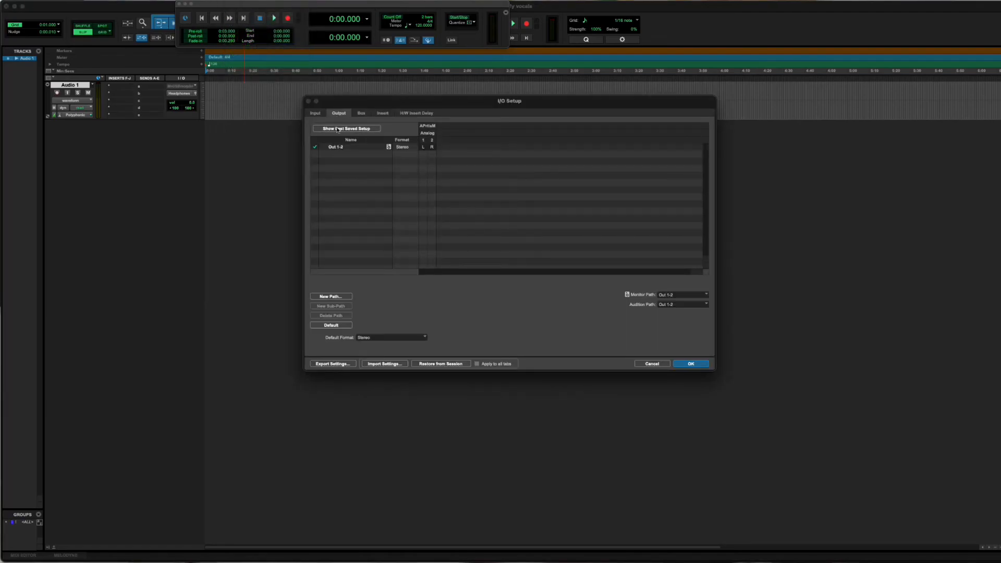
pyautogui.click(339, 147)
pyautogui.click(316, 113)
pyautogui.click(338, 113)
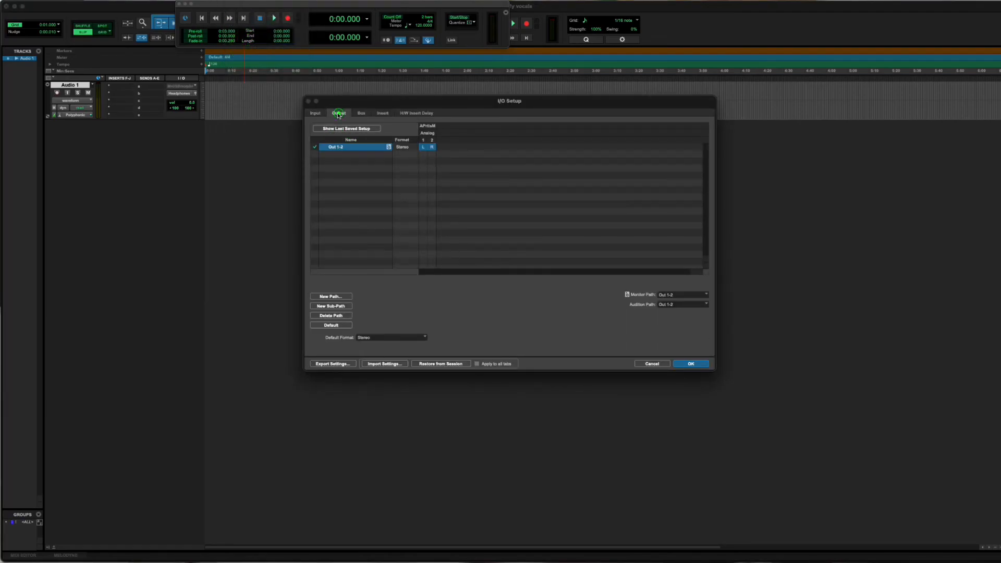
pyautogui.click(319, 112)
pyautogui.click(340, 114)
pyautogui.doubleClick(342, 148)
pyautogui.write('HDMI')
pyautogui.press('Return')
pyautogui.click(699, 364)
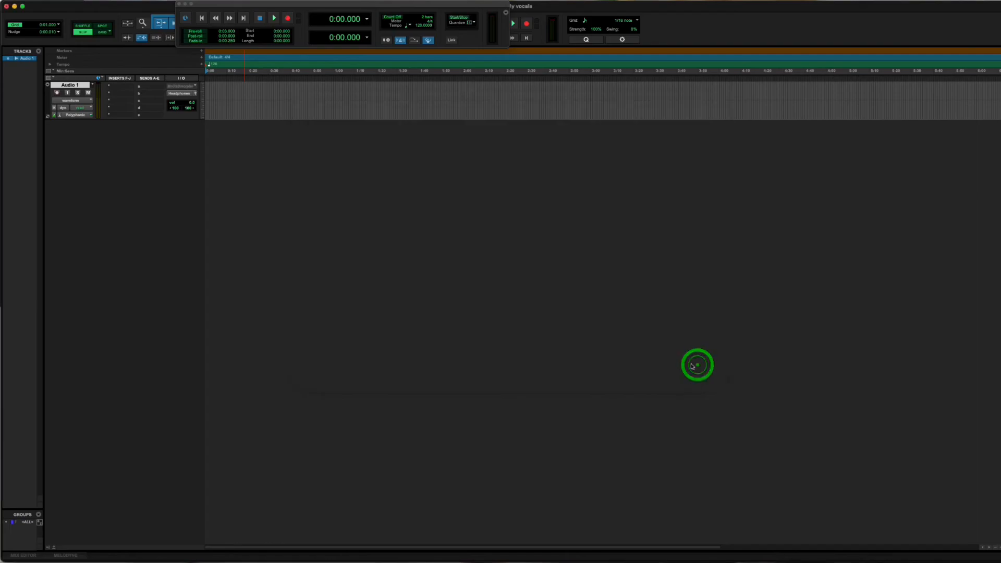
# Examine the output paths offered to Audio 1 and how they map to the HDMI path.
pyautogui.click(182, 94)
pyautogui.moveTo(198, 94)
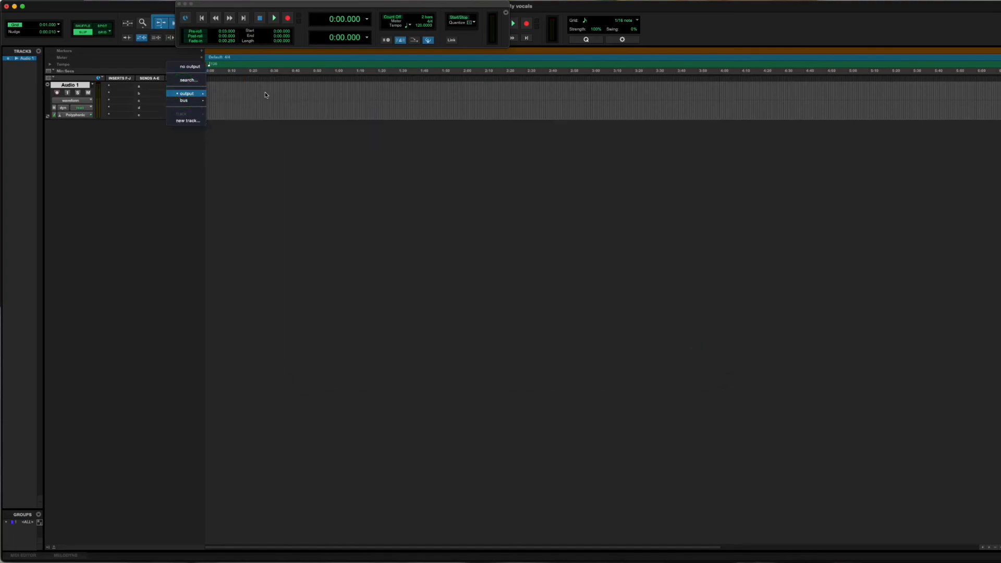
pyautogui.click(250, 94)
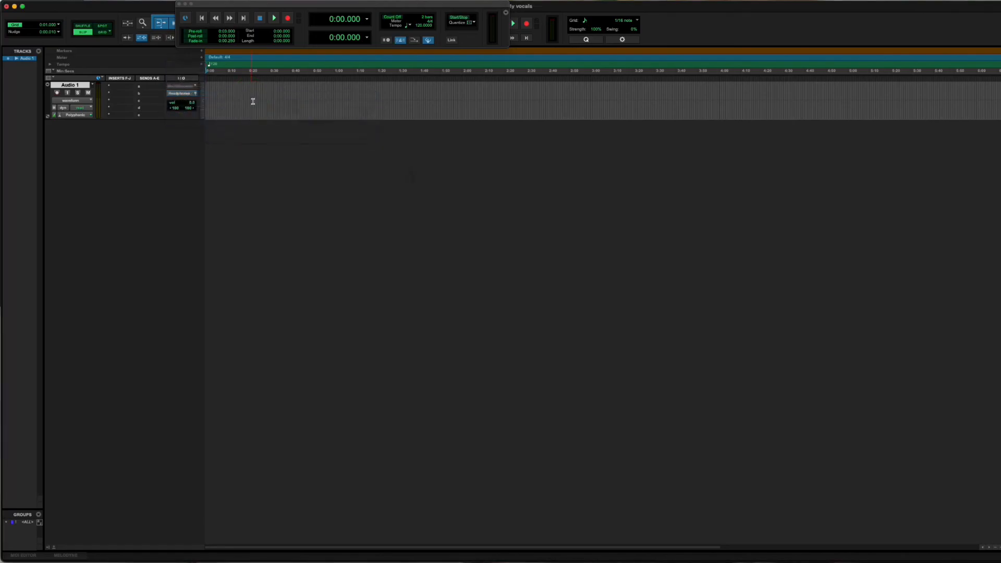
pyautogui.click(182, 94)
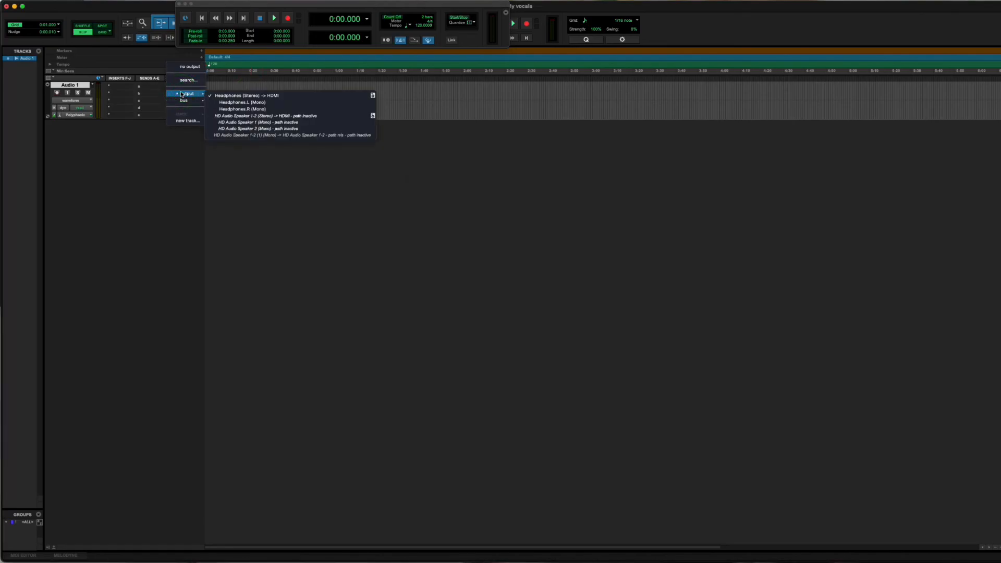
pyautogui.click(514, 124)
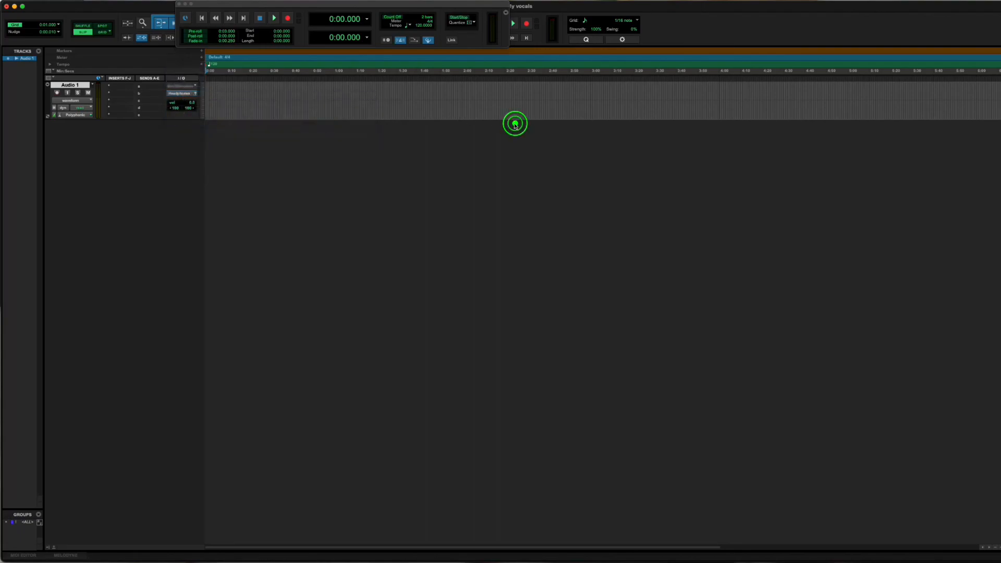
pyautogui.click(180, 94)
pyautogui.click(185, 94)
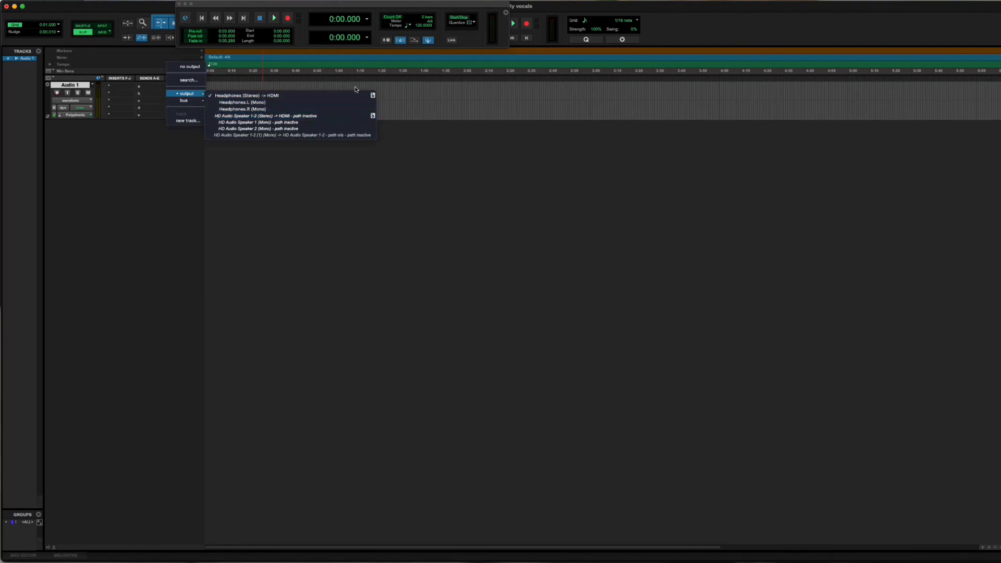
pyautogui.click(429, 107)
pyautogui.moveTo(241, 92); pyautogui.dragTo(443, 135)
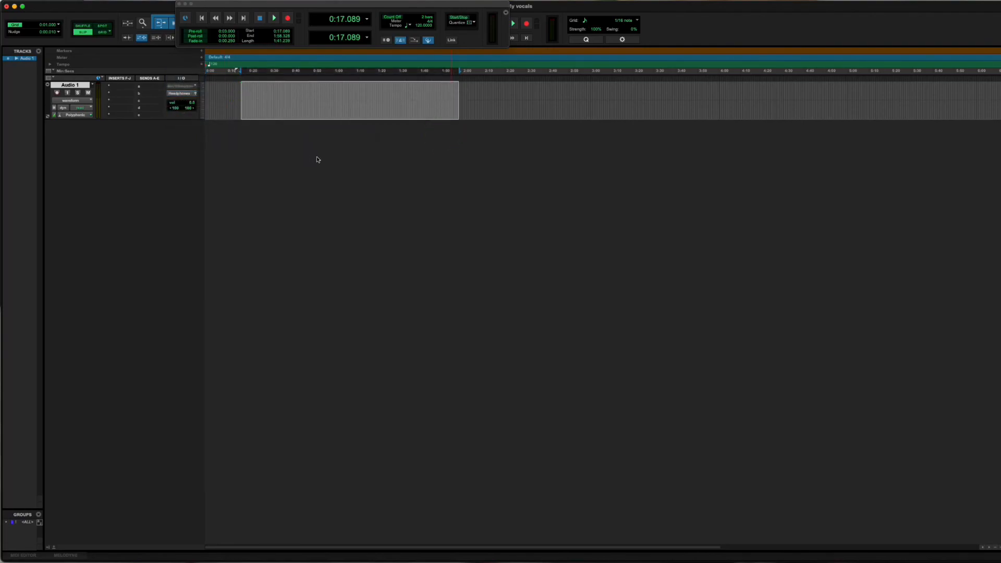